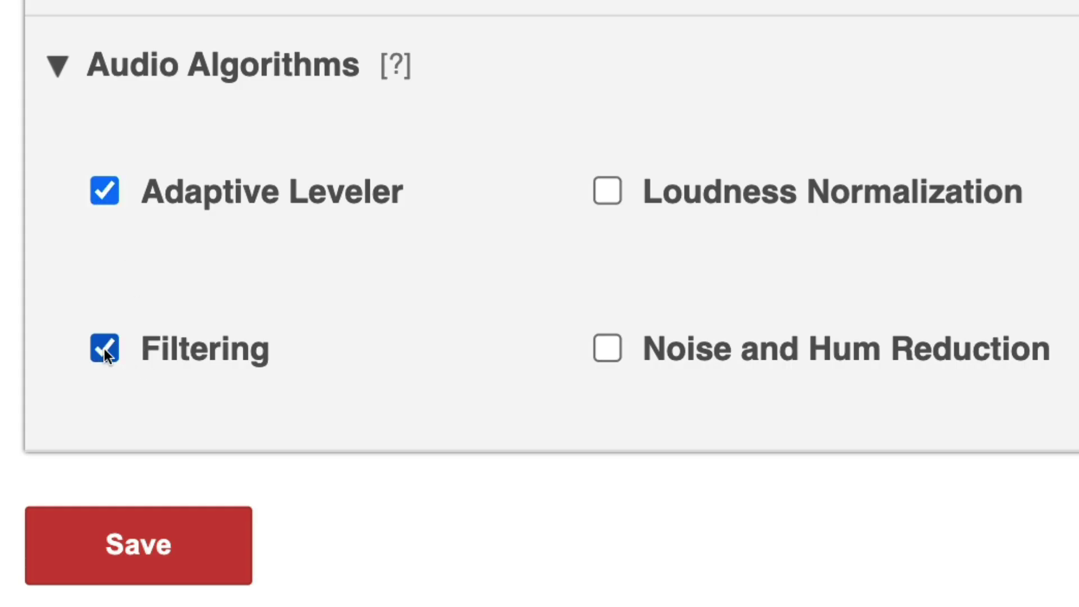
- Enable Noise and Hum Reduction next to Adaptive Leveler and Filtering in Audio Algorithms
left_click(607, 347)
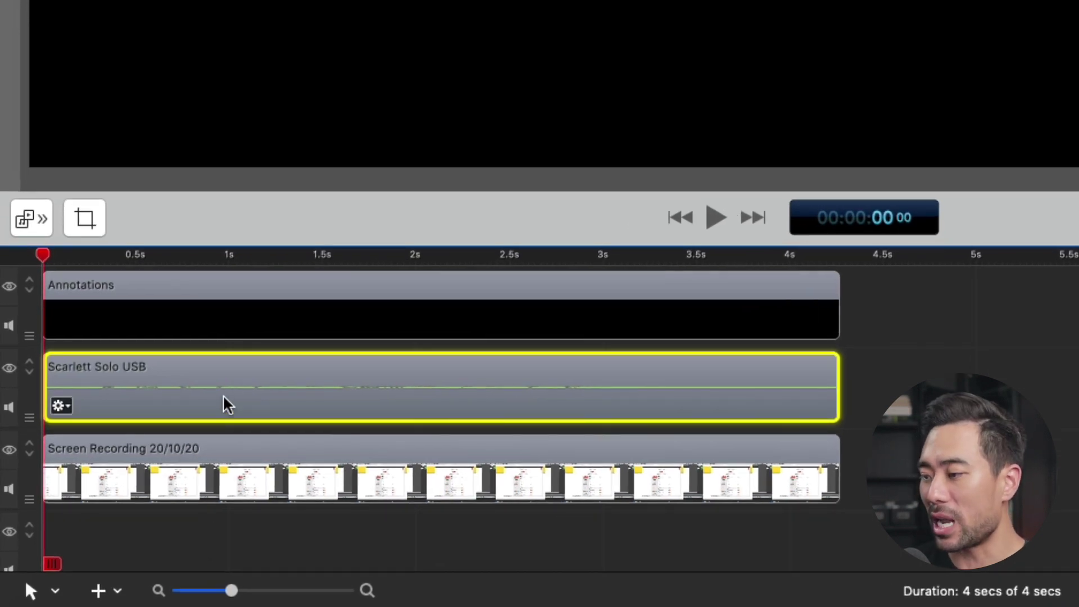
key("space")
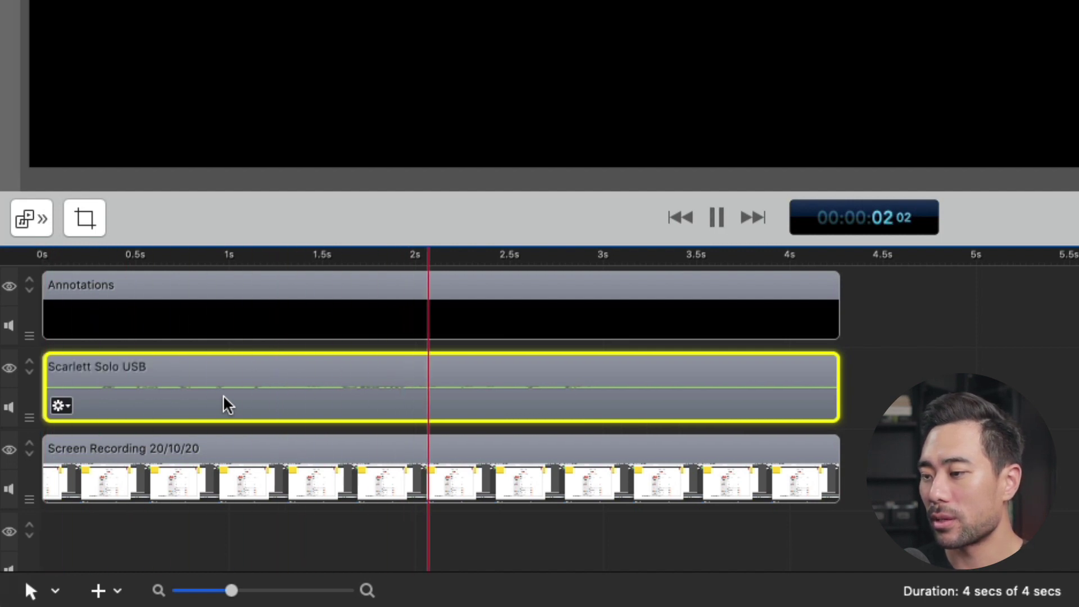
key("space")
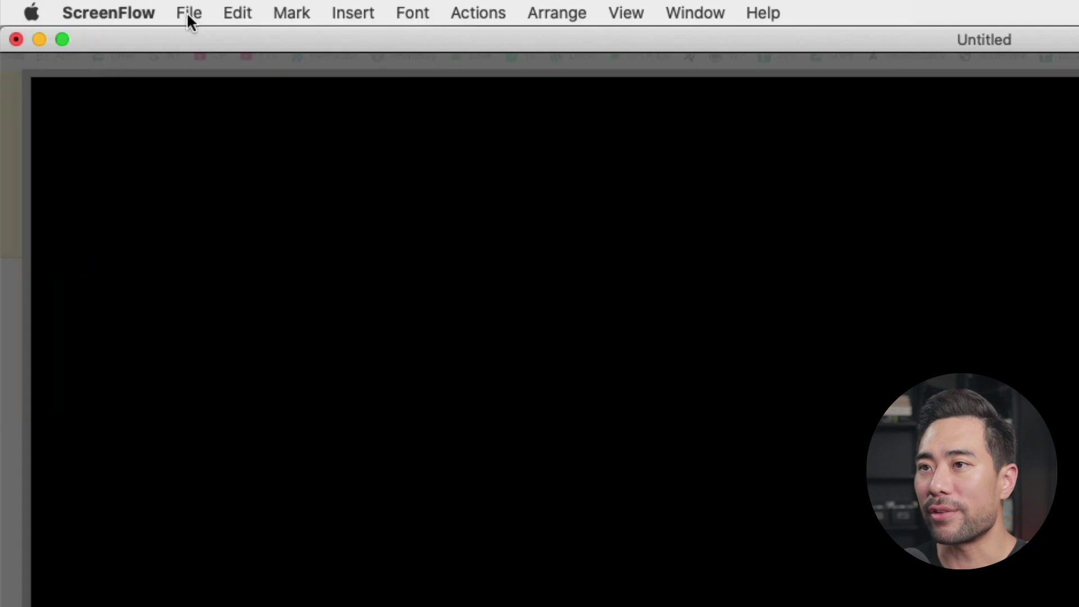
- Export the project as audio-only audio-demo.mp4 with H.264 Video unchecked in the export settings
left_click(188, 15)
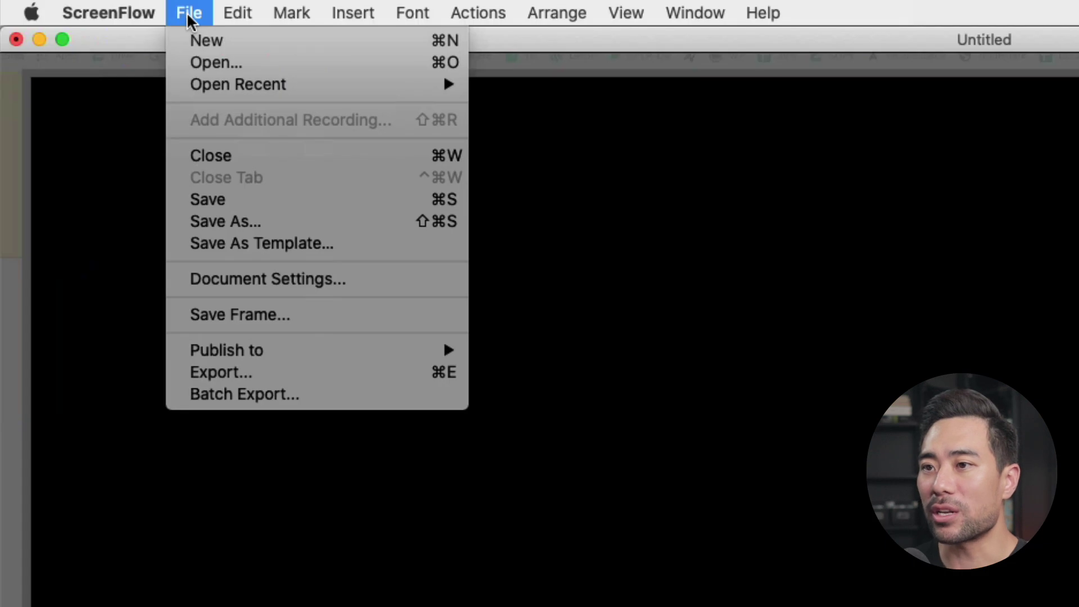
left_click(234, 372)
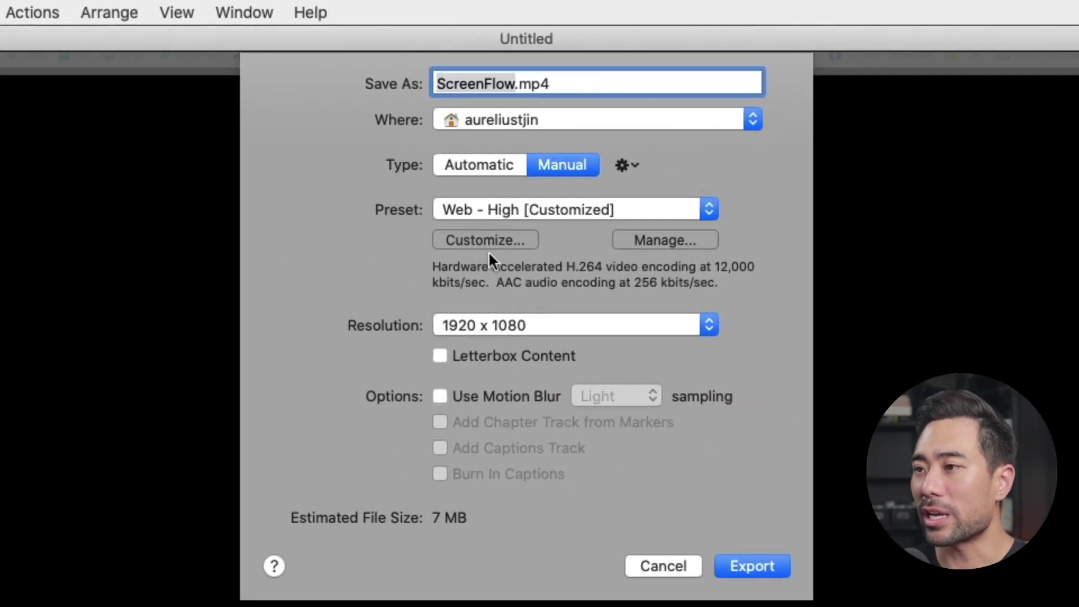
left_click(490, 240)
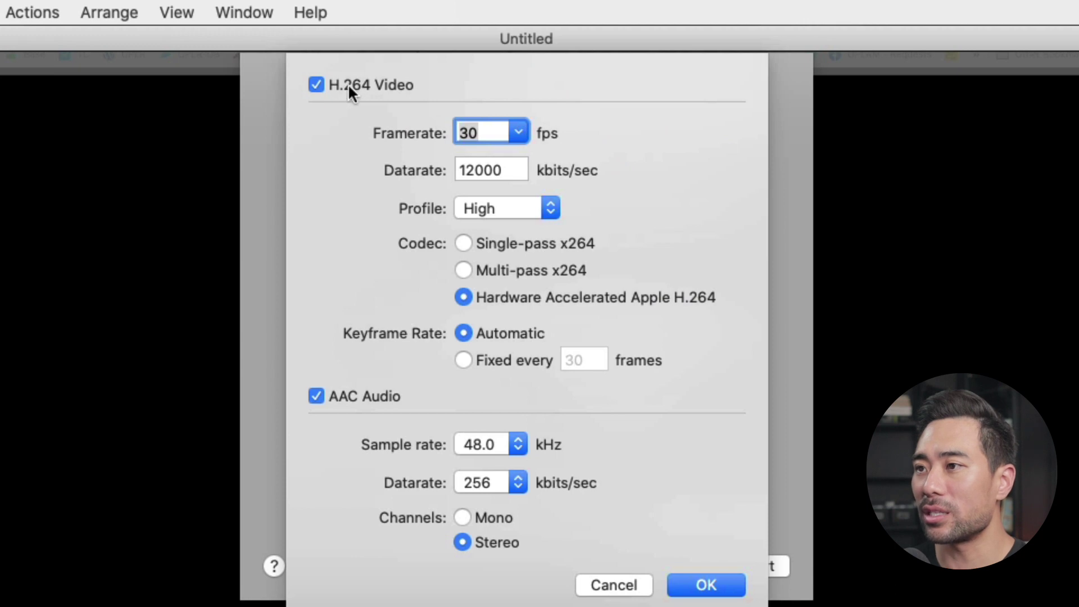
left_click(348, 85)
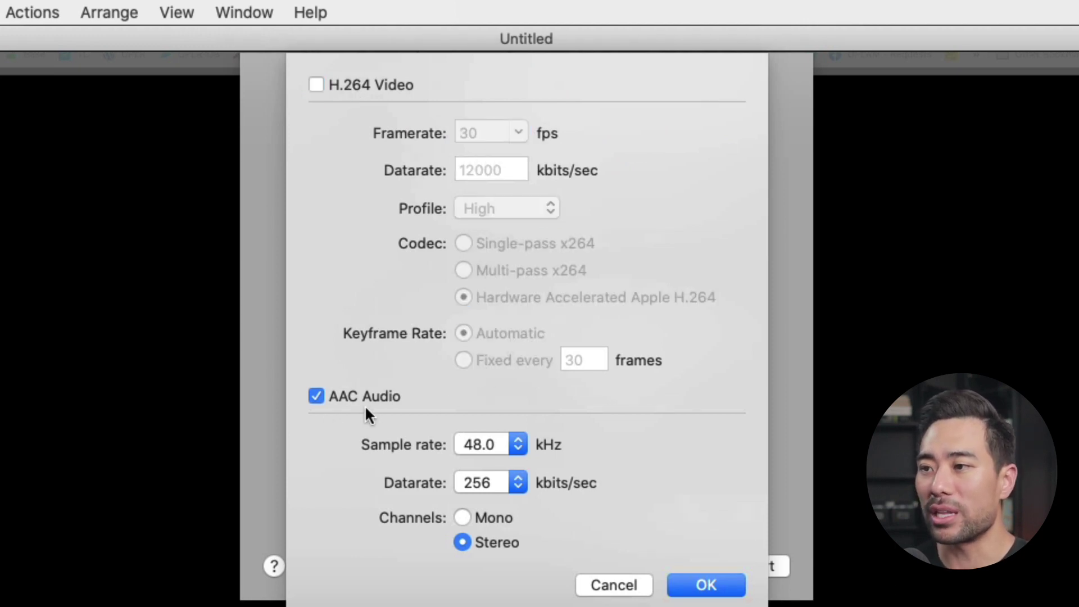
key("Return")
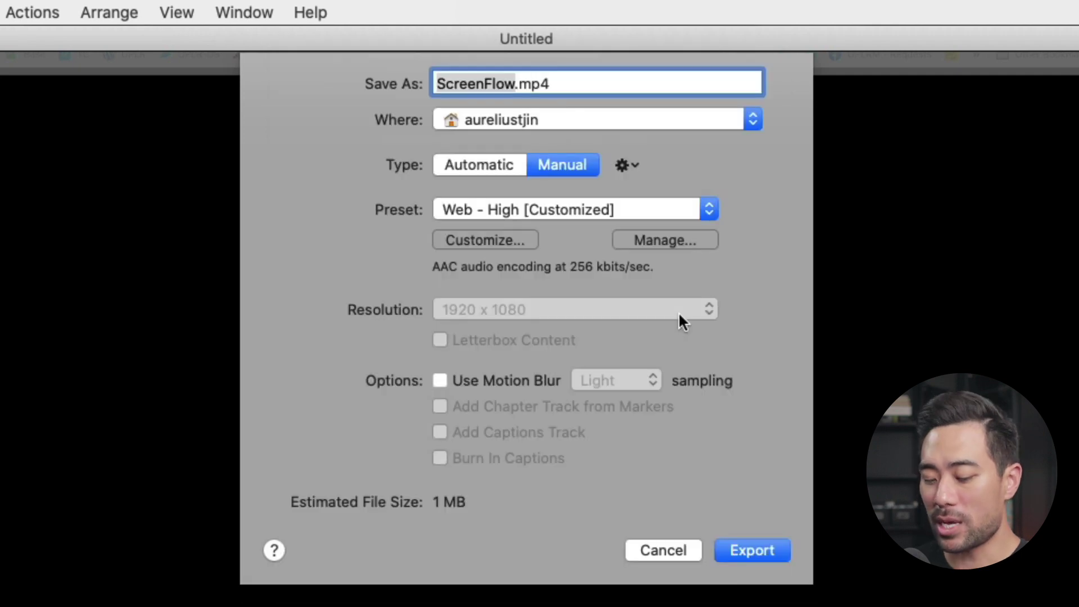
type("audio")
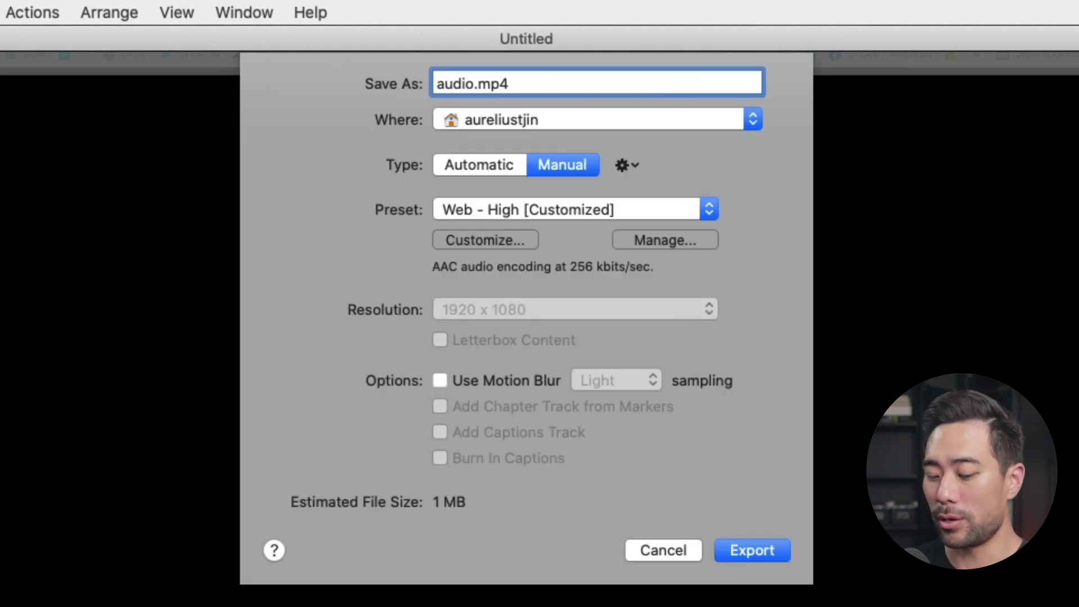
type("-demo")
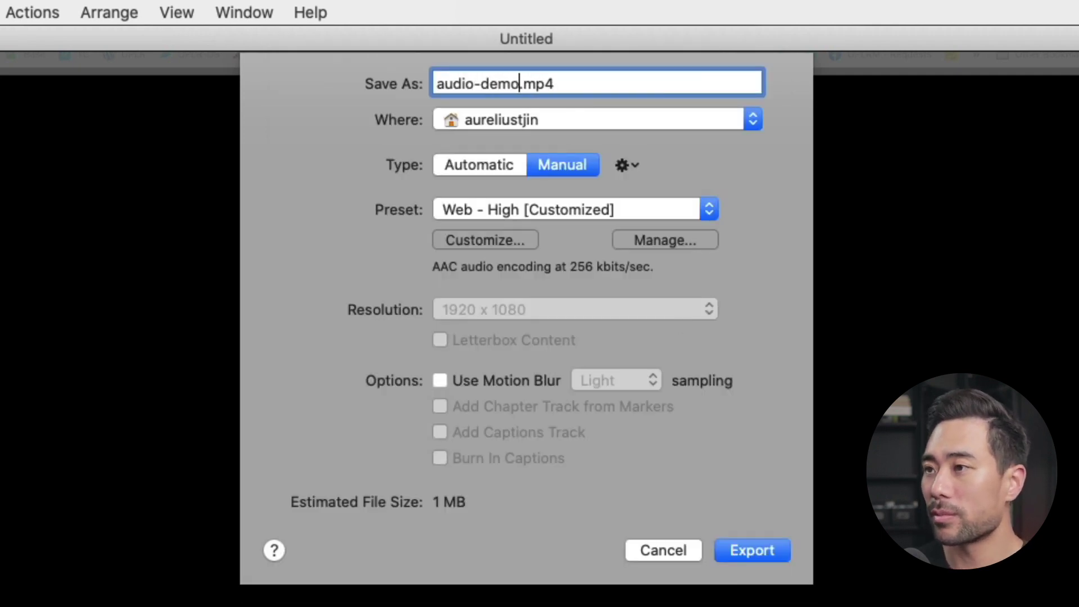
left_click(762, 550)
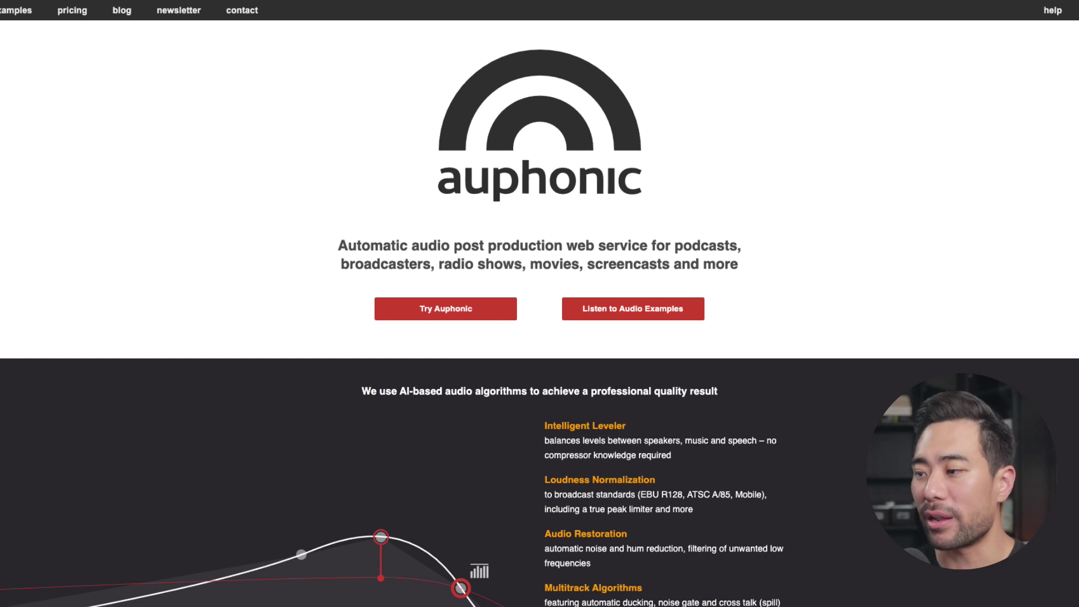
- Scroll through the Auphonic website to reach the Productions page of earlier finished productions
scroll(540, 303, "down", 5)
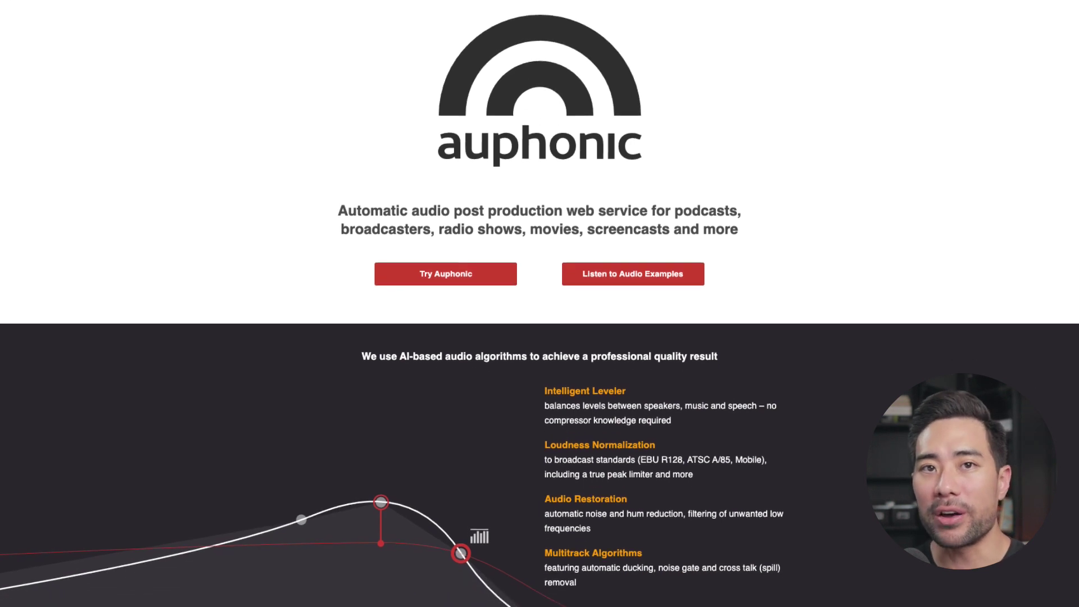
scroll(539, 303, "down", 5)
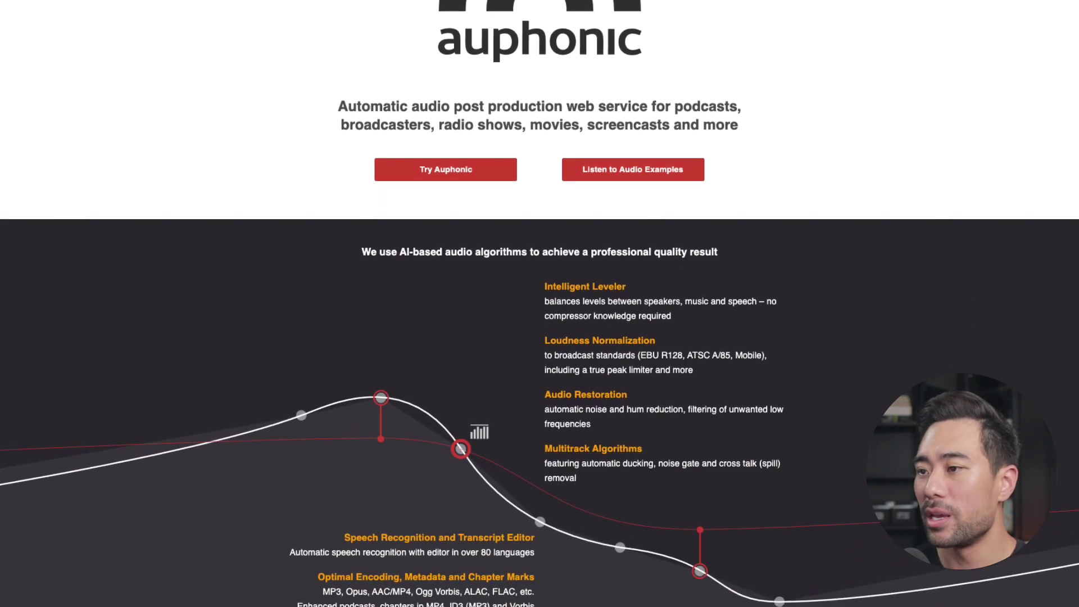
scroll(540, 304, "down", 1)
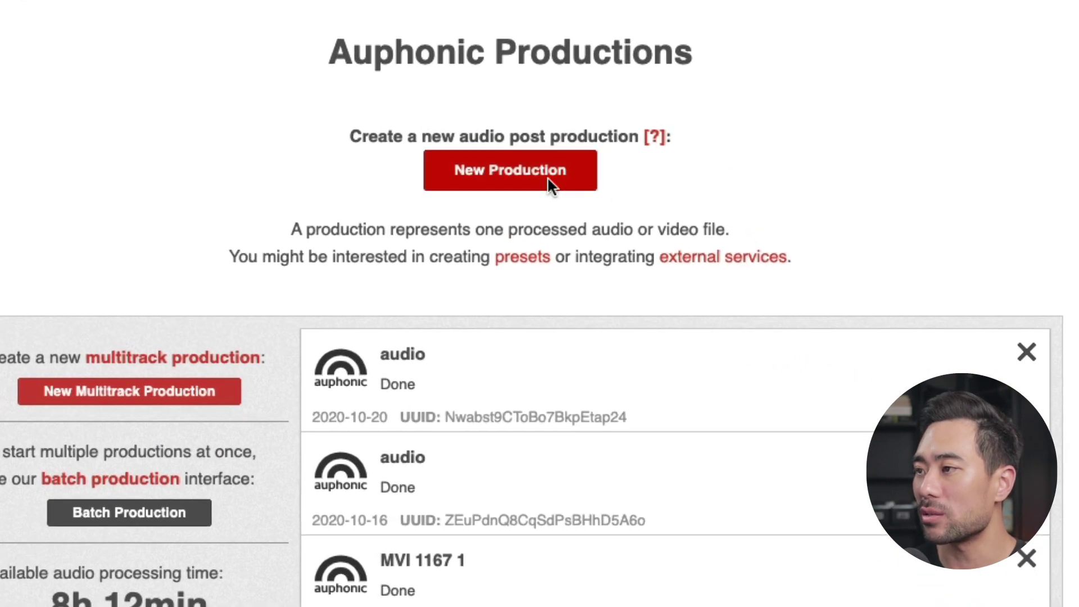
- Start a new Auphonic production using audio-demo.mp4 as the source file
left_click(550, 186)
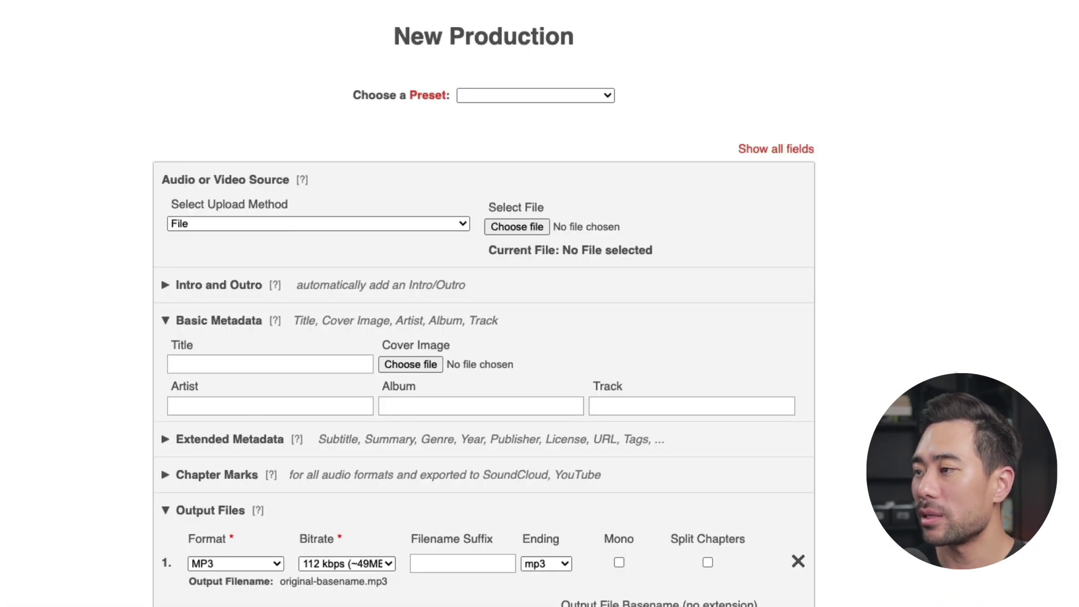
left_click(521, 228)
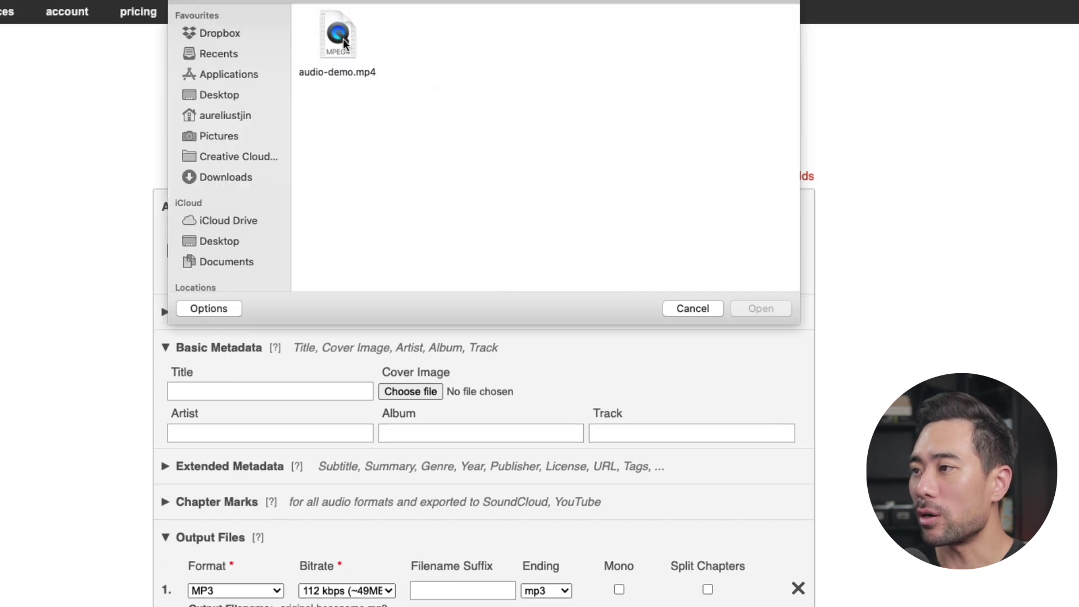
left_click(338, 11)
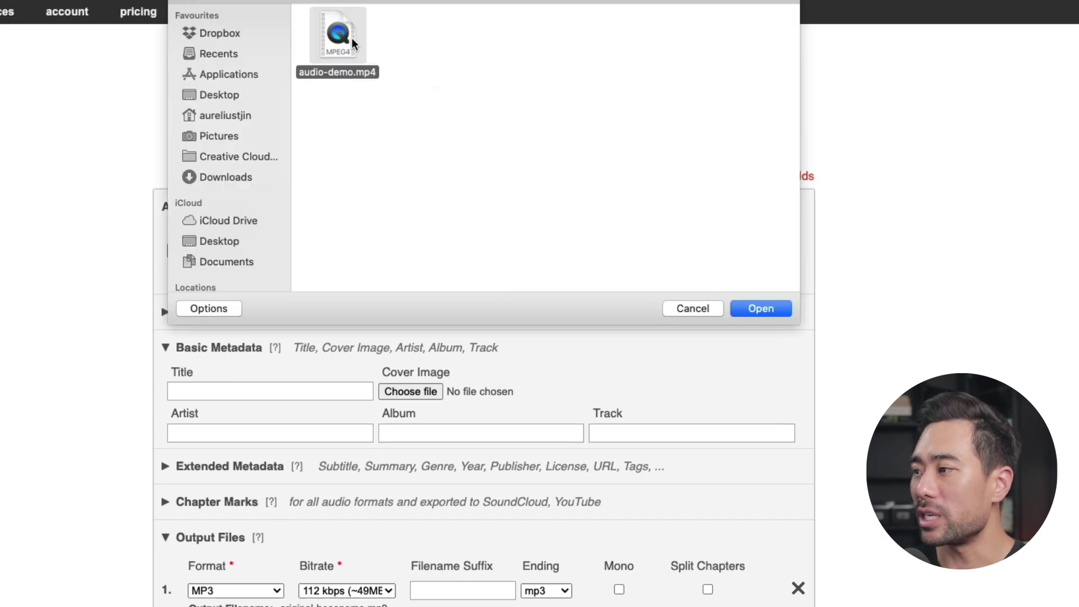
left_click(761, 309)
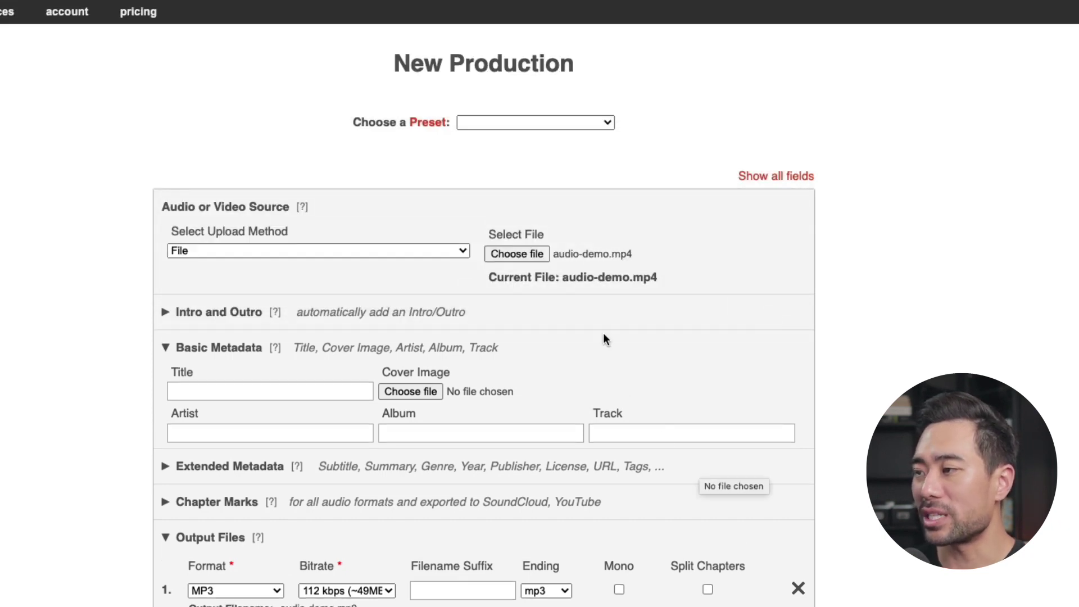
scroll(559, 355, "down", 5)
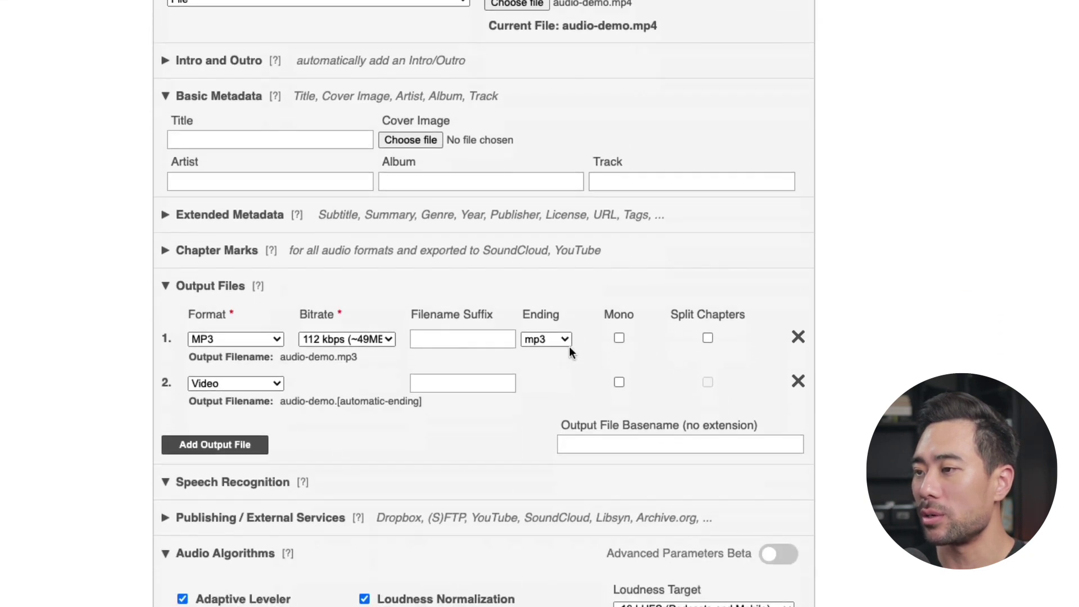
scroll(571, 352, "down", 1)
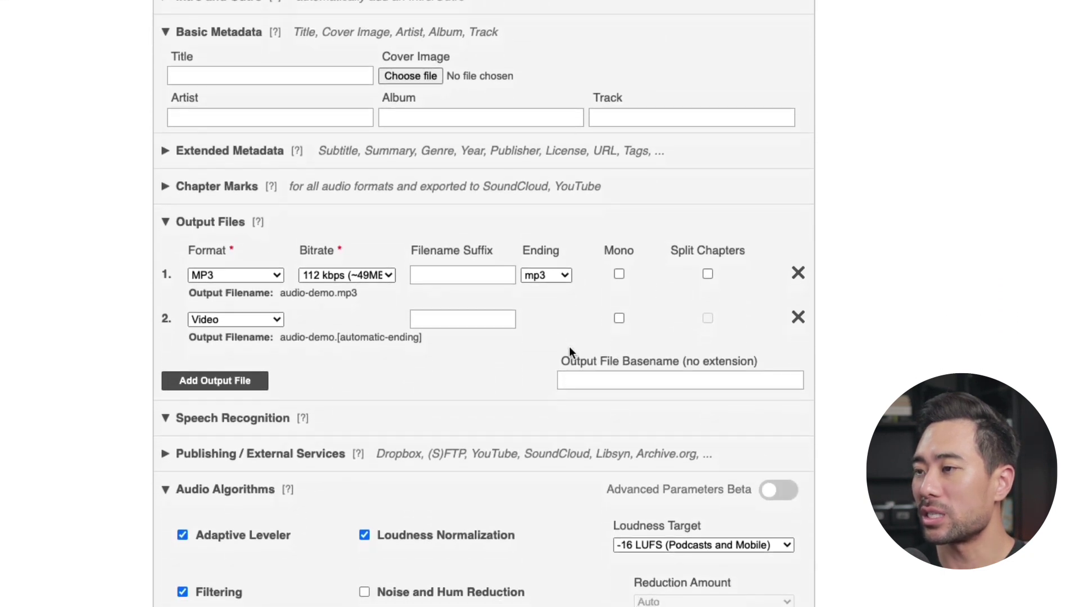
- Set output file 1 to WAV 24-bit PCM and remove the Video output
left_click(258, 276)
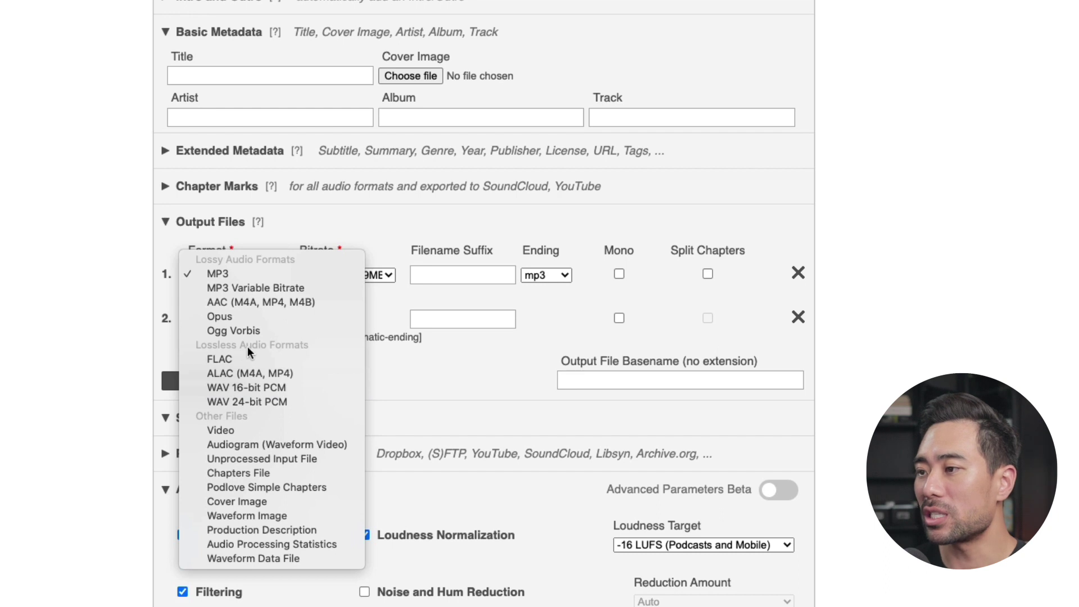
left_click(264, 403)
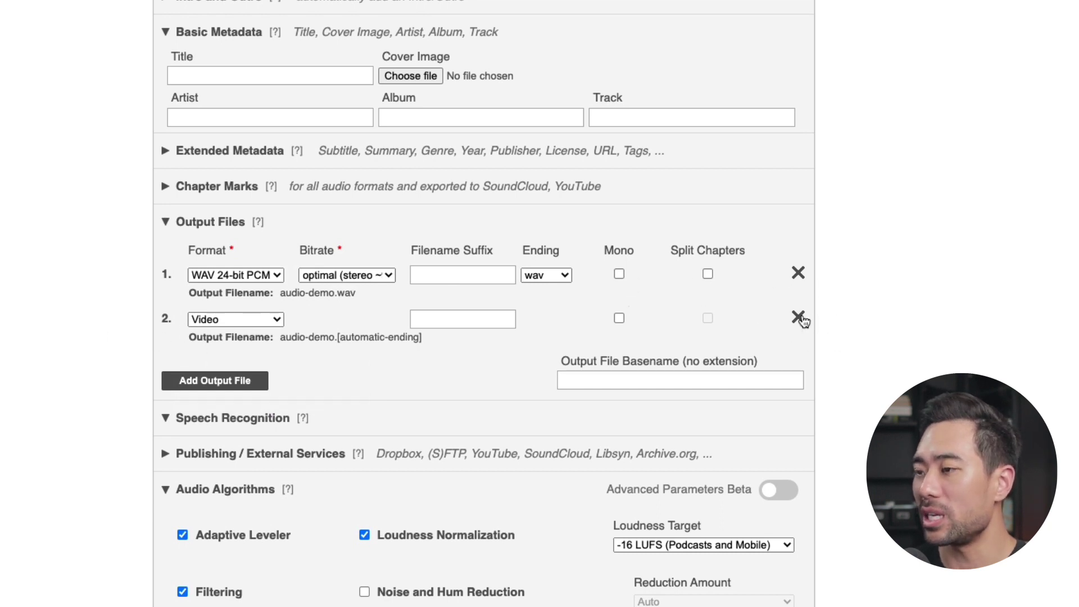
left_click(798, 318)
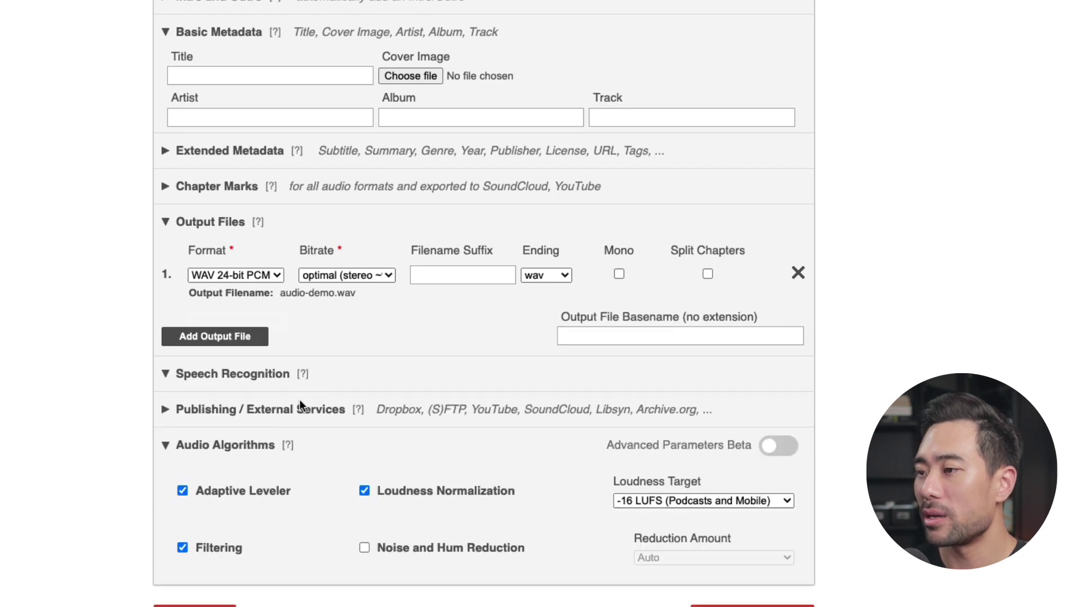
- Enable Noise and Hum Reduction and open the Loudness Target list showing -16 LUFS
scroll(297, 446, "down", 2)
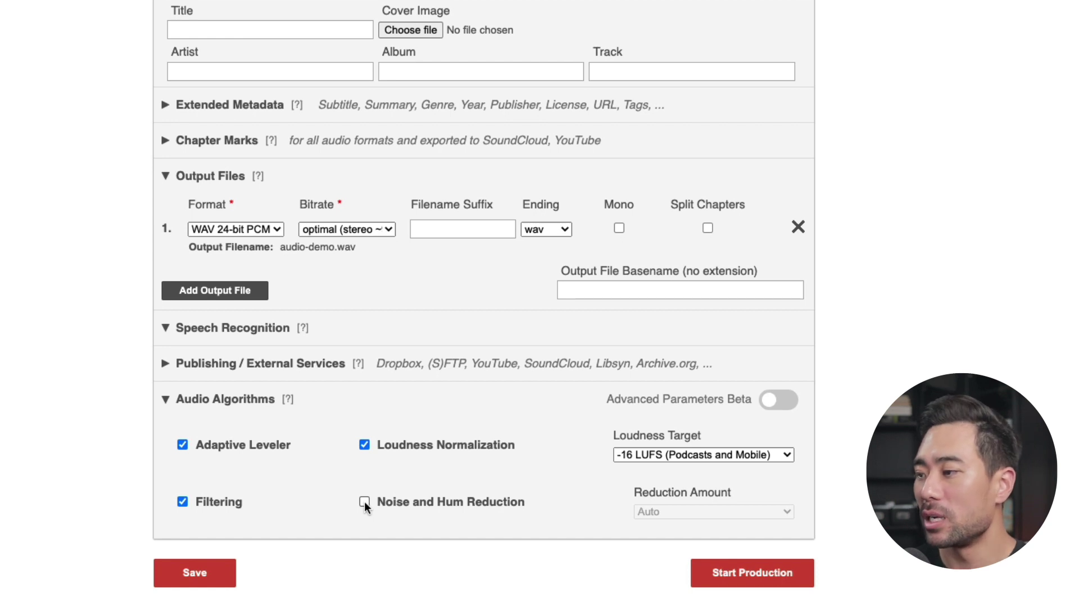
left_click(364, 502)
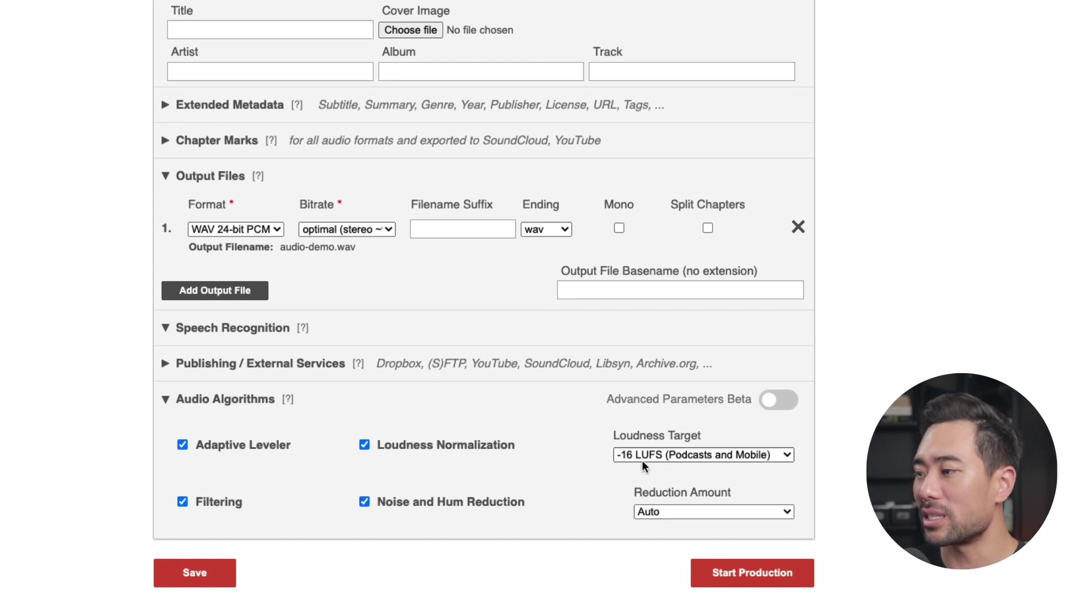
left_click(656, 454)
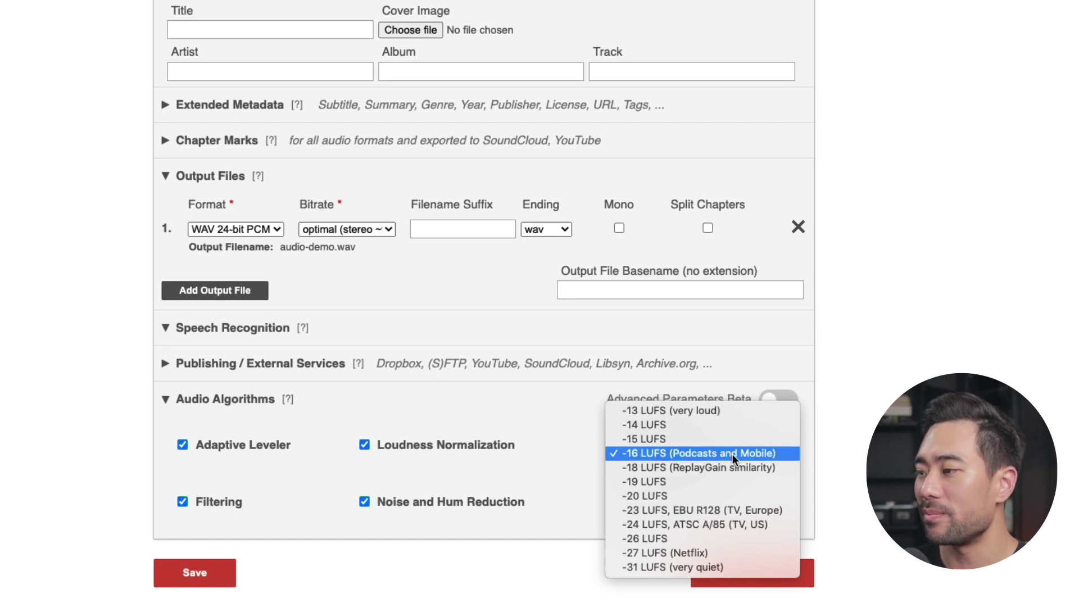
- Keep -16 LUFS (Podcasts and Mobile) as the loudness target and check the Intro/Outro options
left_click(669, 455)
scroll(7, 392, "up", 2)
scroll(7, 399, "up", 1)
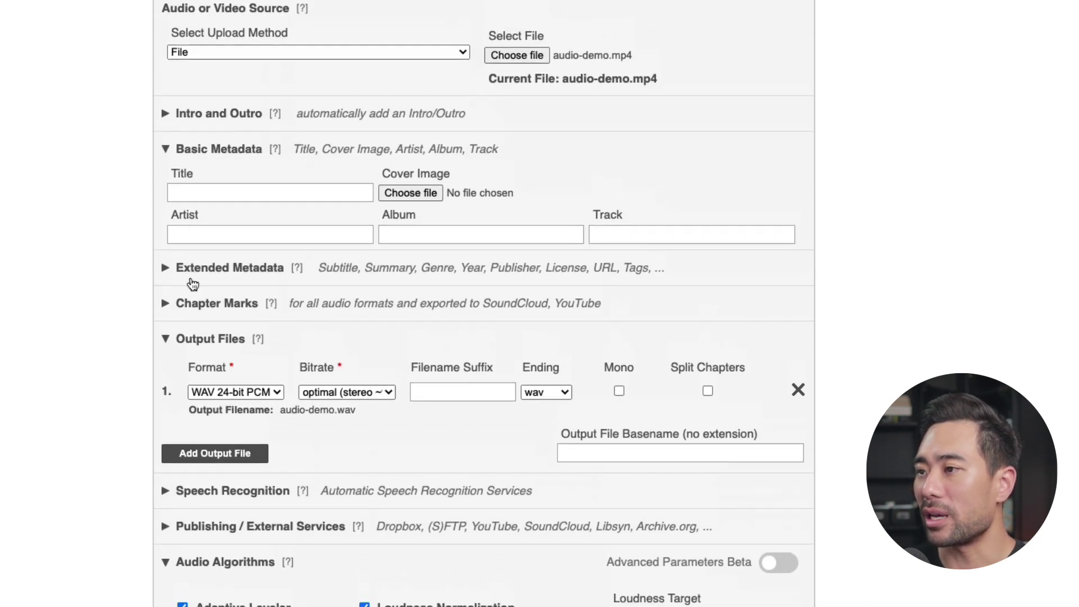
scroll(286, 224, "up", 2)
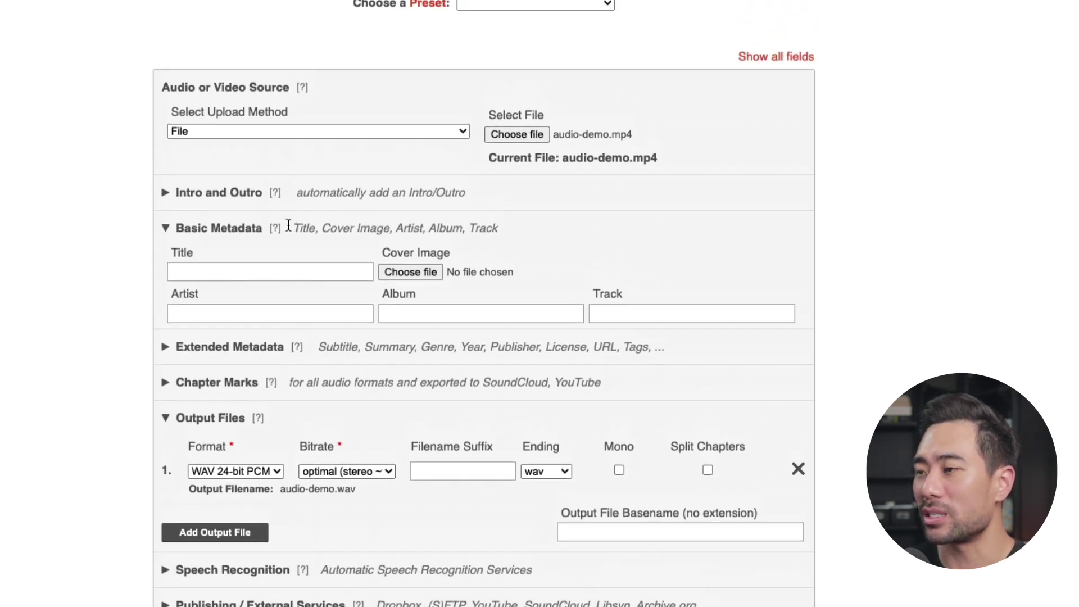
left_click(245, 228)
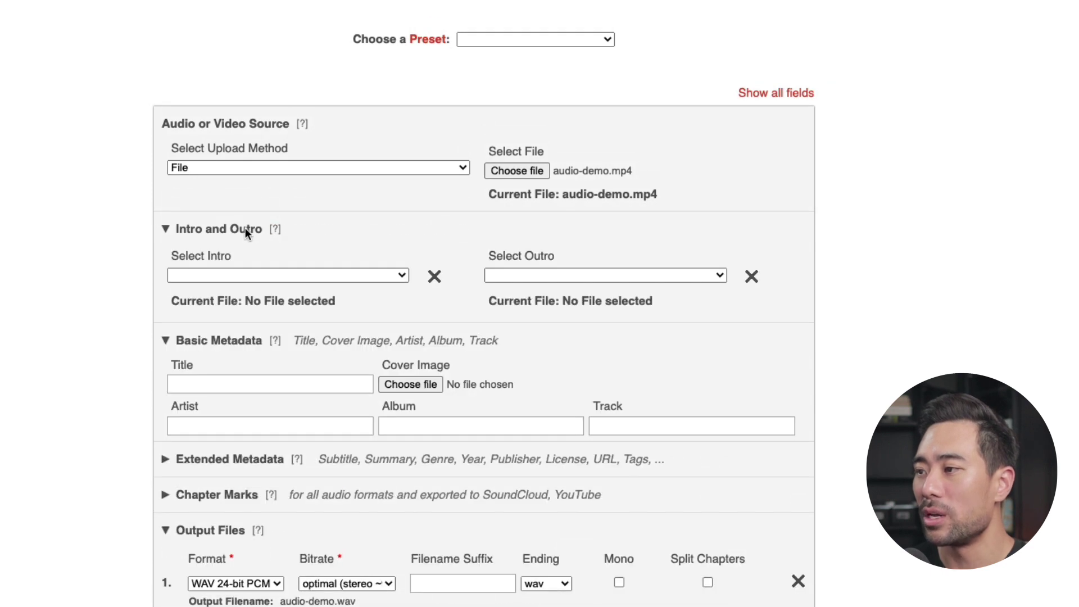
left_click(245, 229)
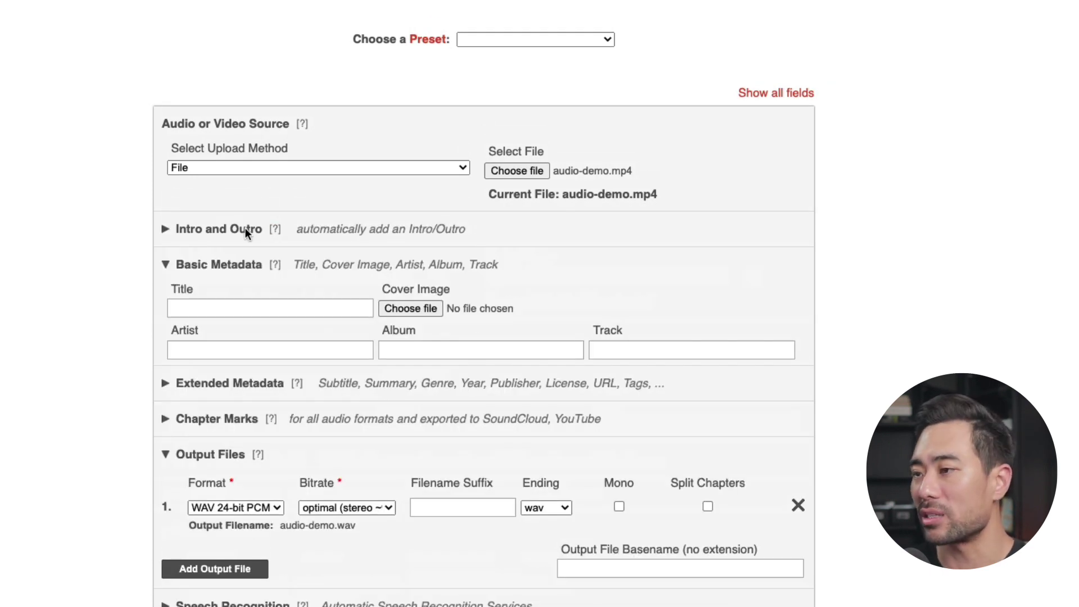
- Review the extended metadata and chapter marks sections before starting the audio-demo.wav production
scroll(245, 227, "down", 4)
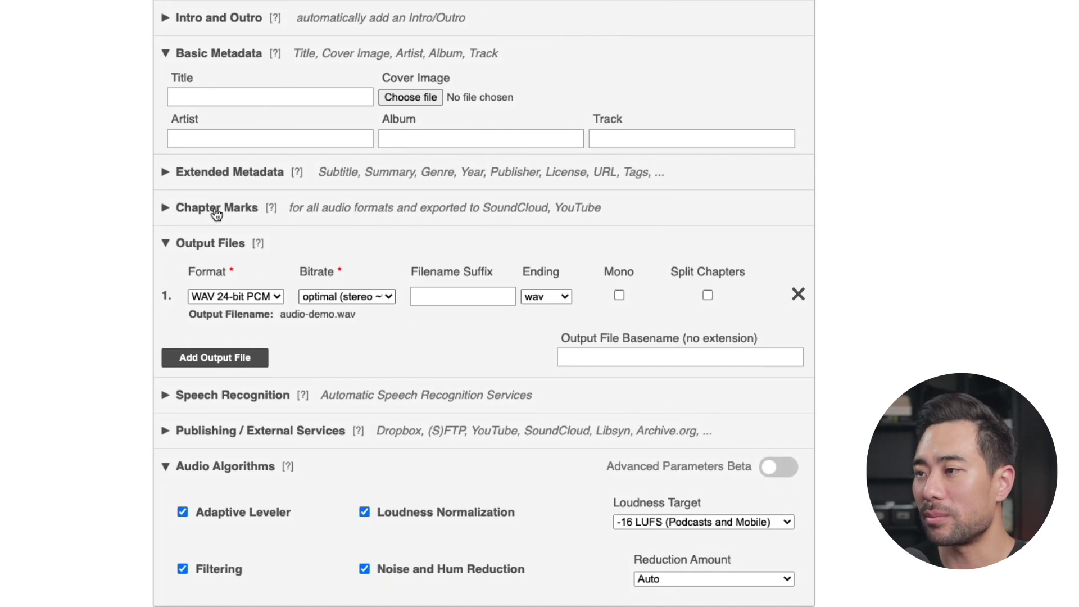
left_click(243, 183)
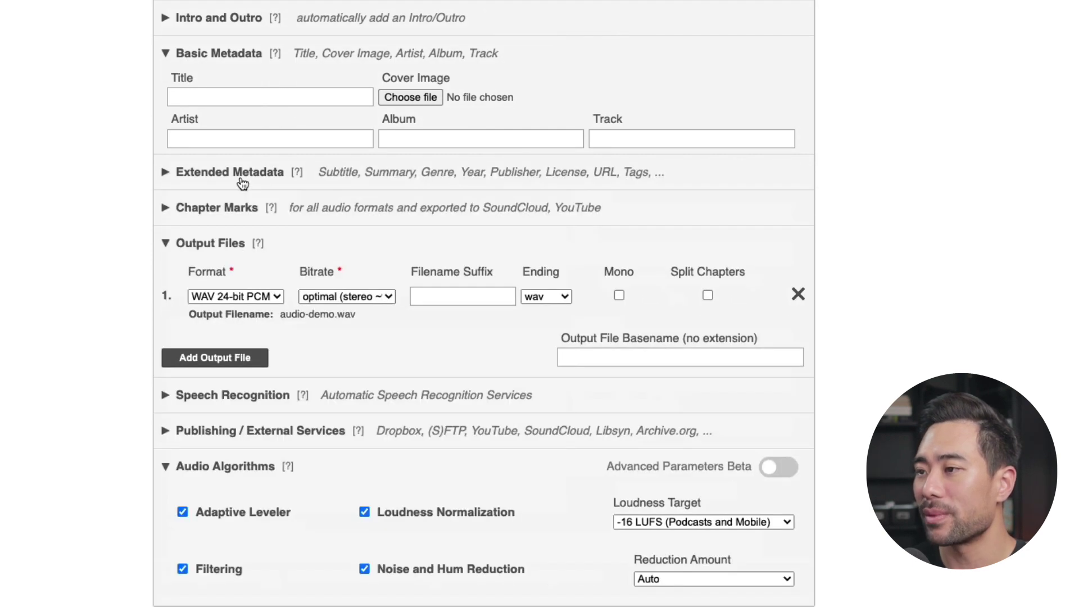
left_click(220, 210)
left_click(220, 211)
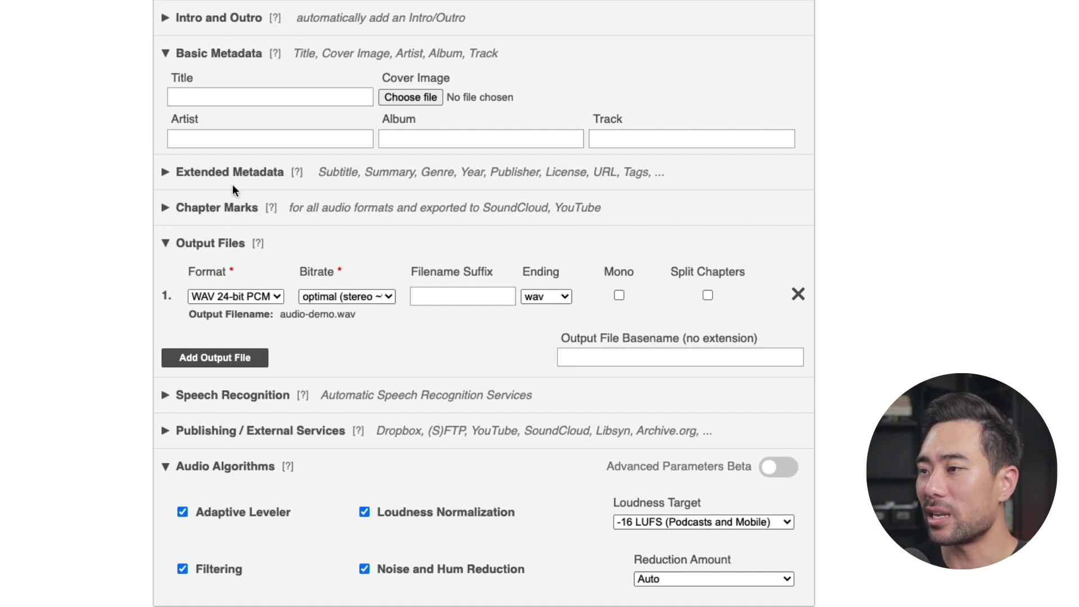
scroll(562, 534, "up", 1)
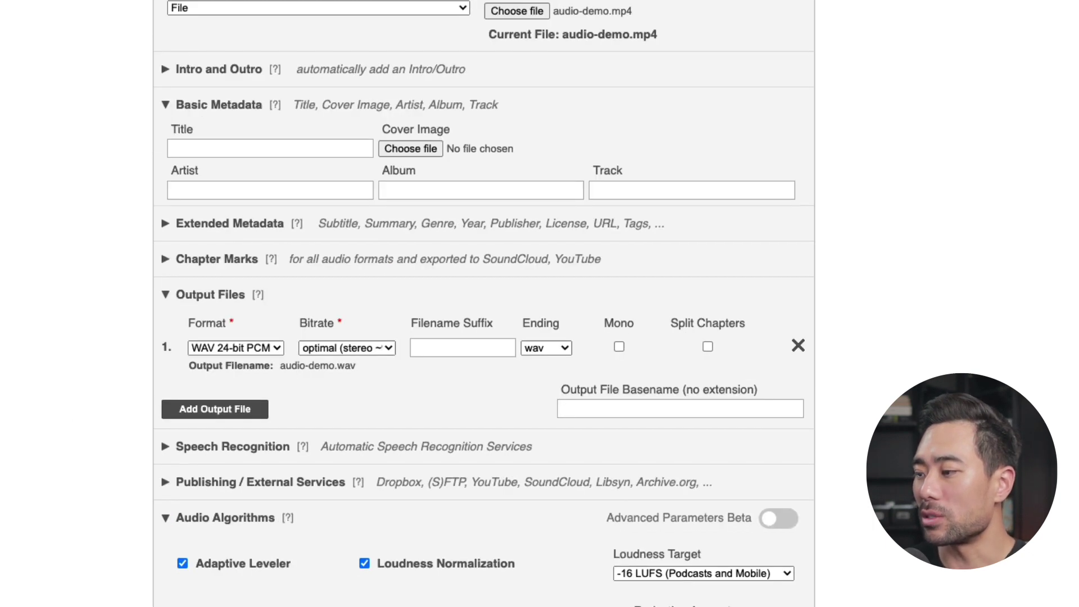
scroll(484, 304, "down", 1)
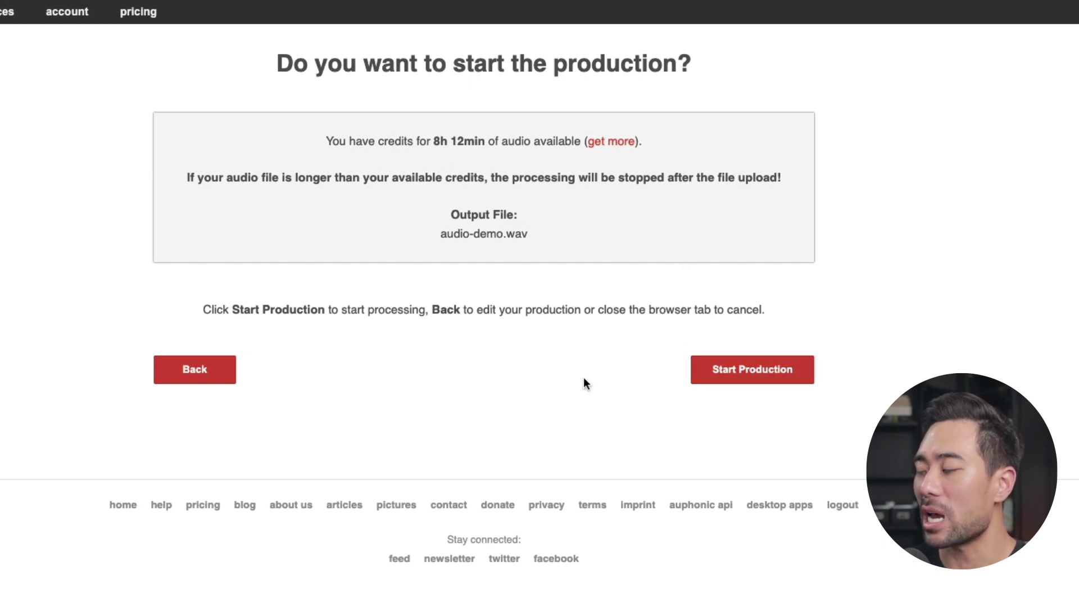
- Start the production and save the resulting audio-demo.wav into the demo1 folder
left_click(748, 383)
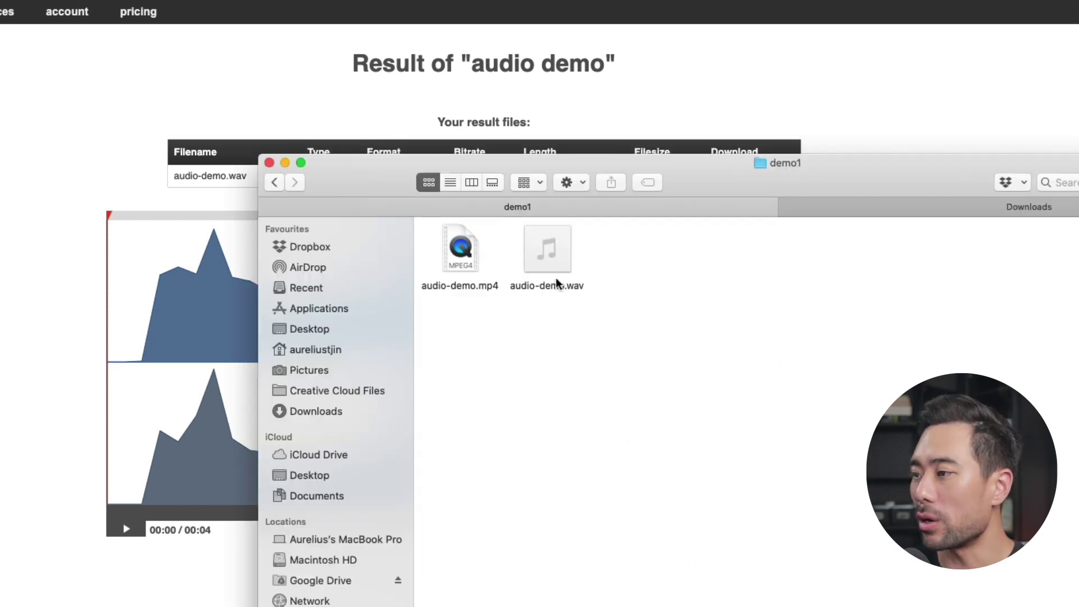
- Drag audio-demo.wav from the demo1 folder onto the ScreenFlow timeline
left_click(561, 284)
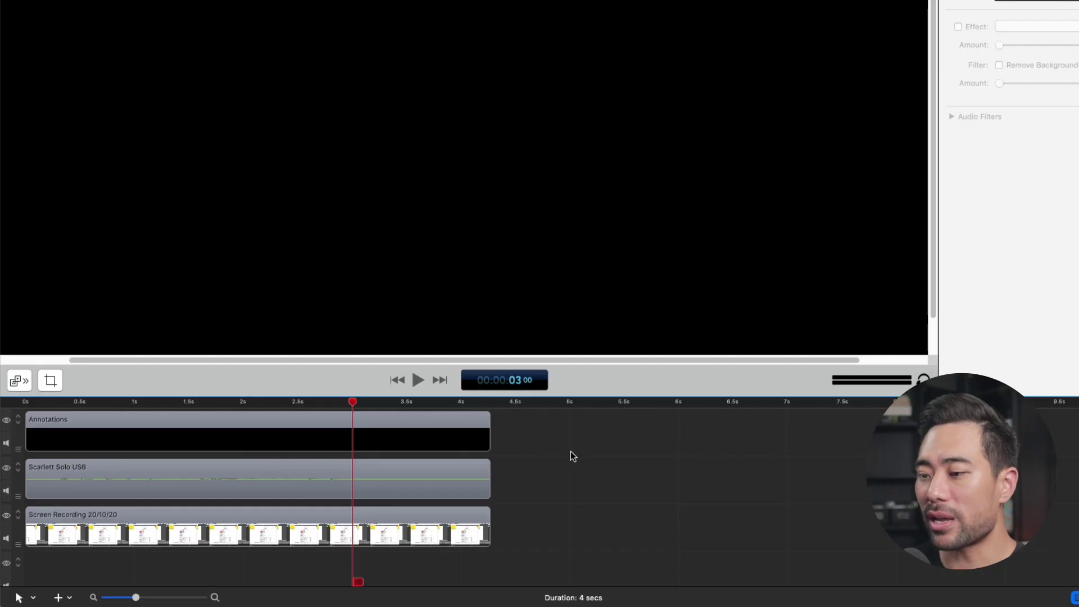
left_click(463, 482)
key("super+Tab")
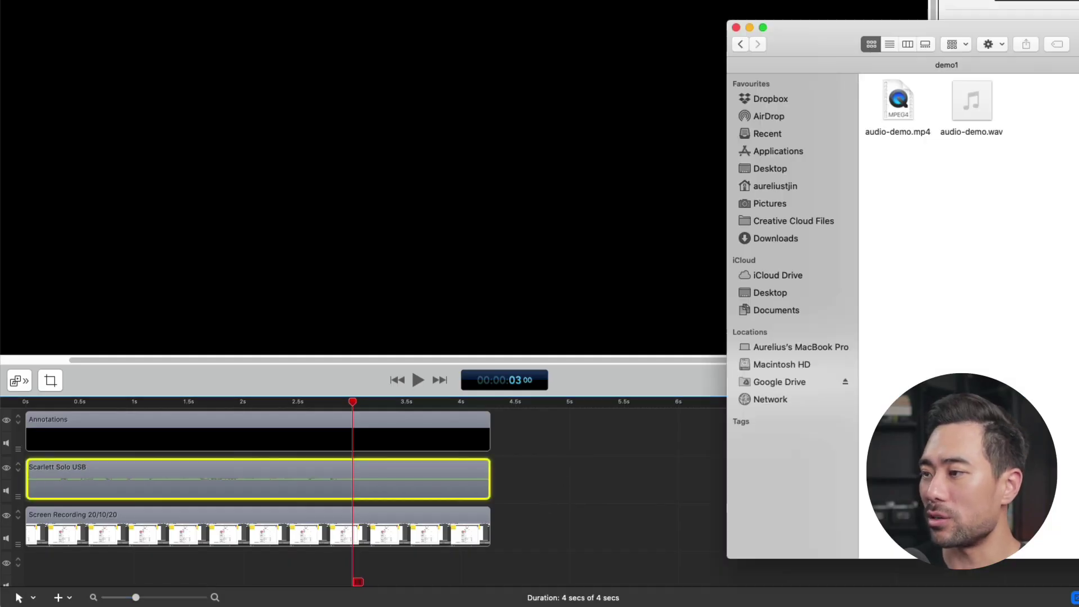
left_click_drag(980, 109, 576, 514)
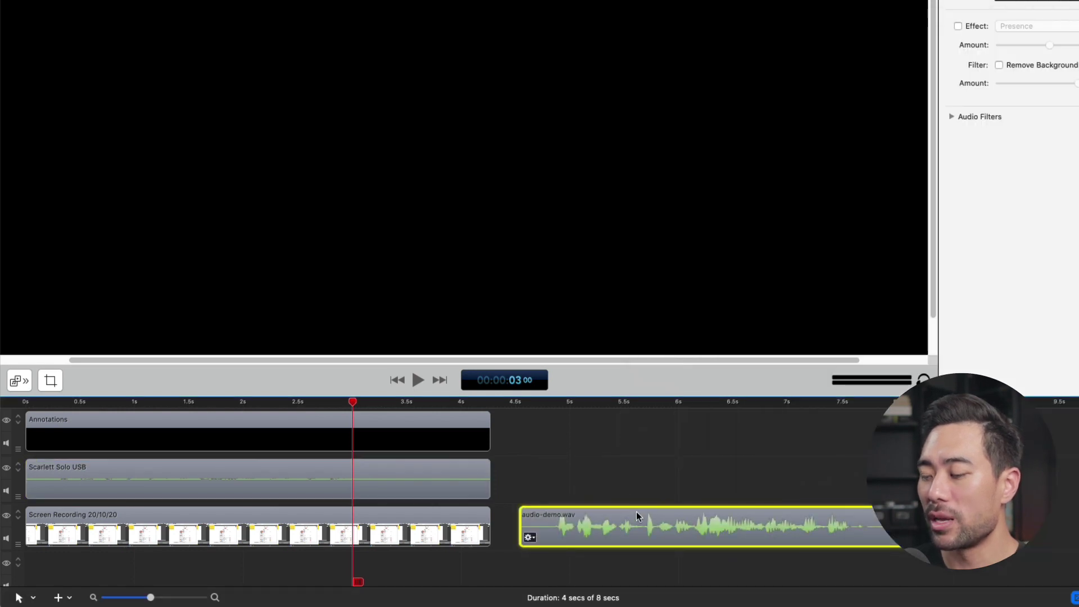
- Position the audio-demo.wav clip at 0s on its own track beneath the screen recording
left_click_drag(659, 402, 705, 408)
left_click_drag(585, 525, 595, 489)
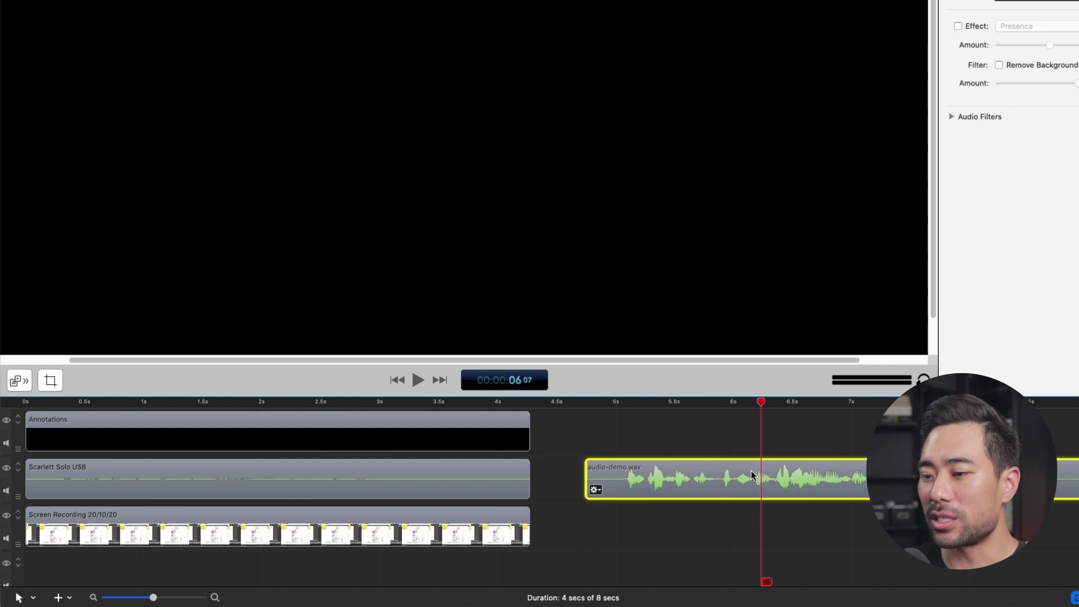
left_click_drag(750, 482, 133, 569)
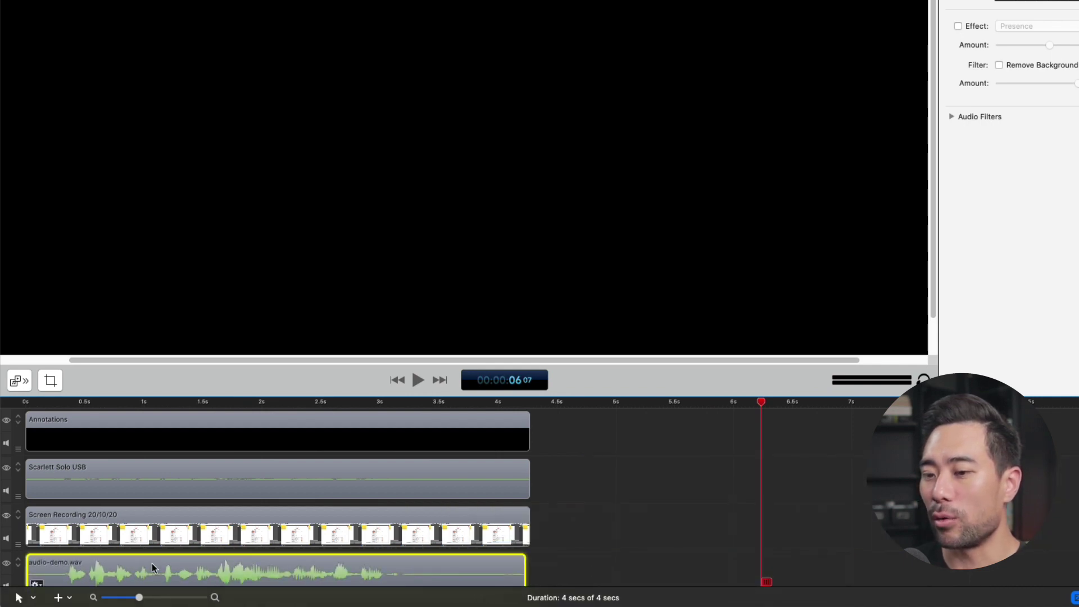
scroll(154, 533, "up", 5)
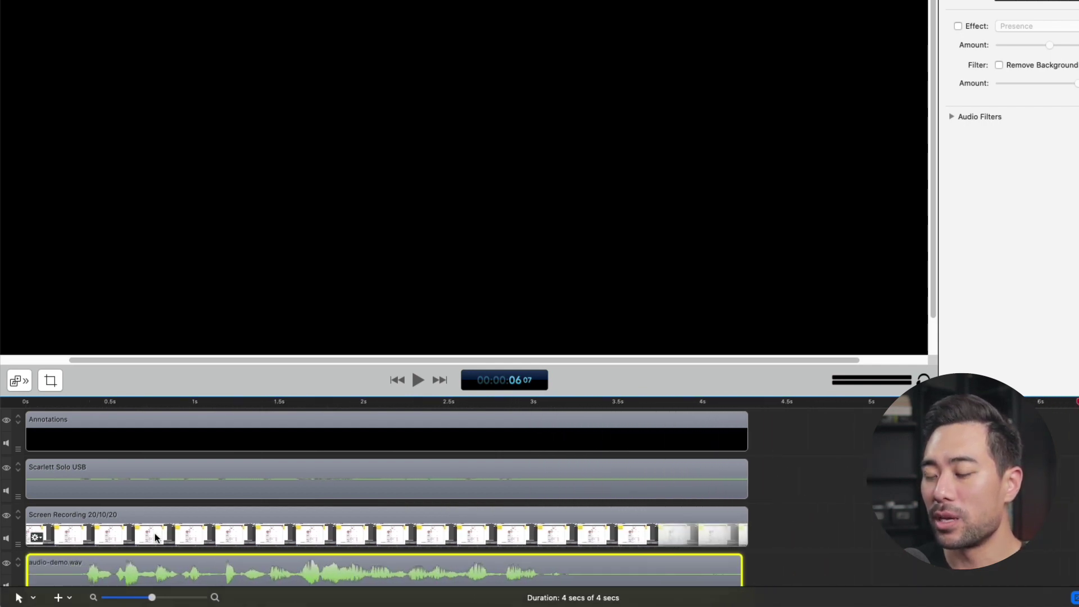
- Mute the Scarlett Solo USB track and play from 0s to hear only audio-demo.wav
left_click(7, 491)
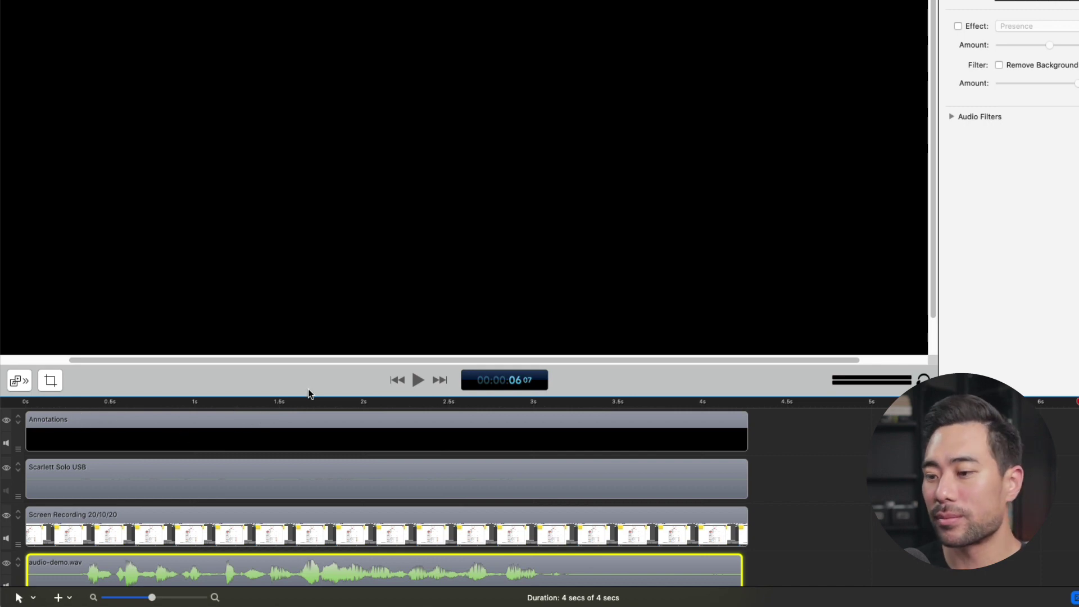
left_click(25, 403)
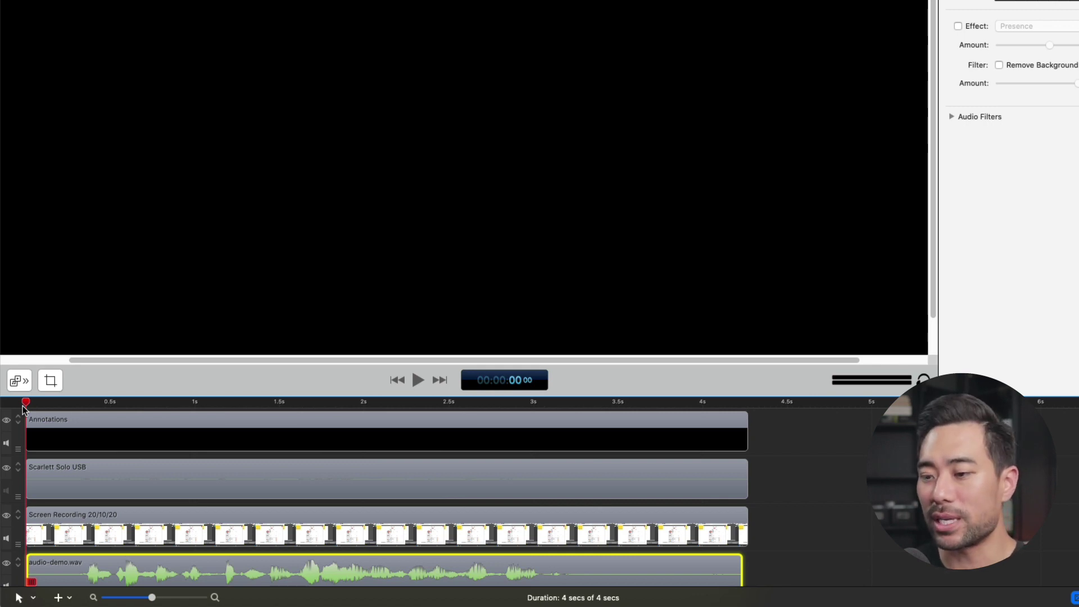
key("space")
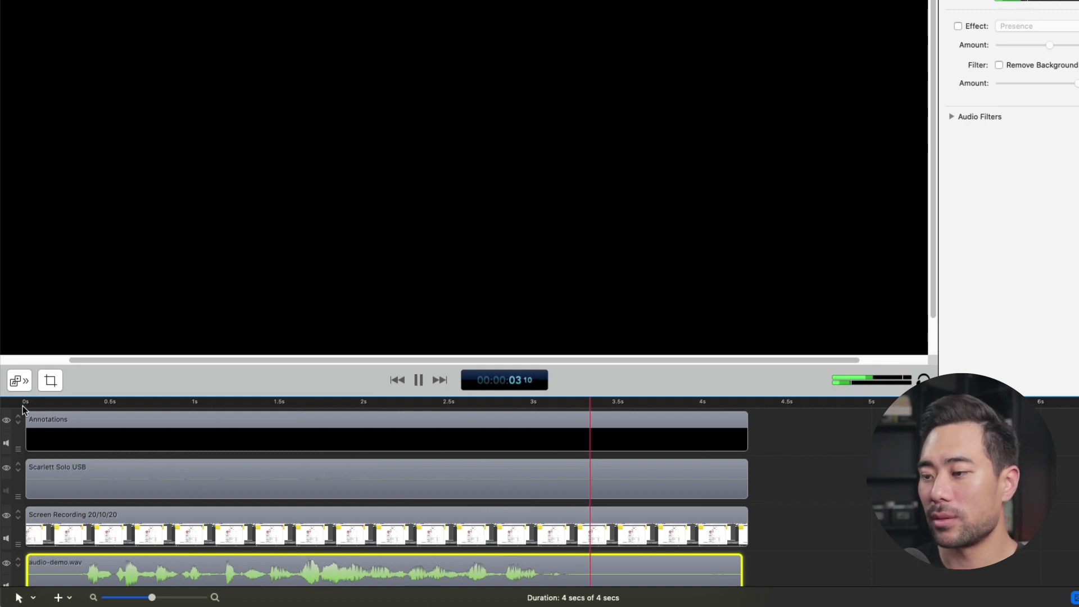
key("space")
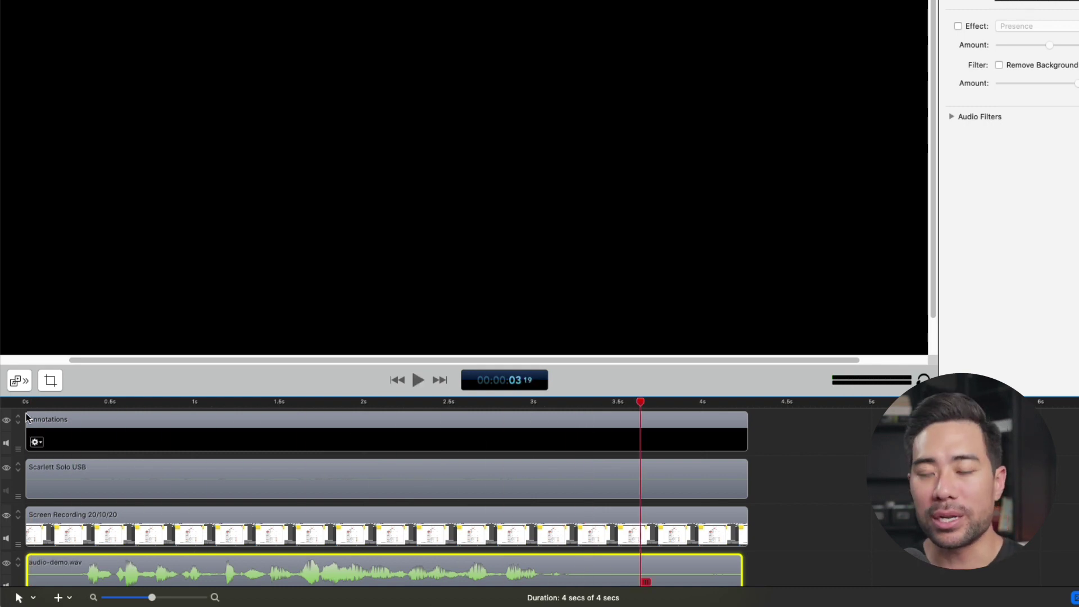